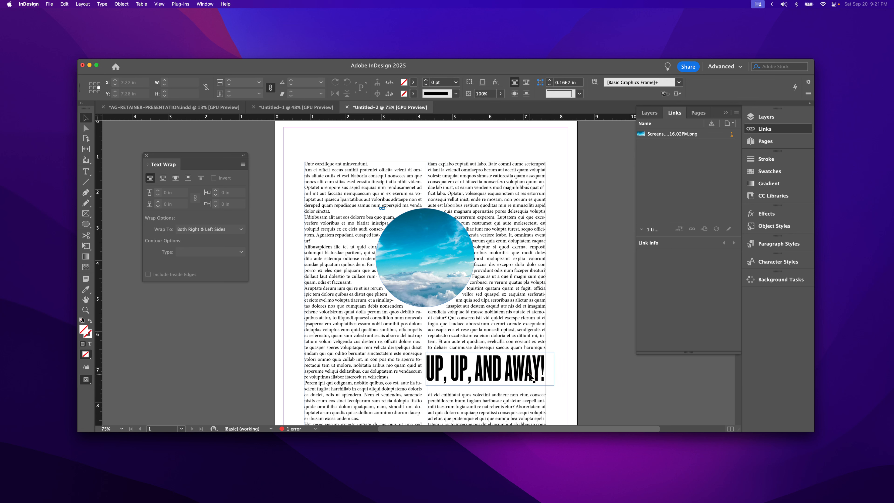
Step: Move the "UP, UP, AND AWAY!" headline past the second column's outer edge and back into the column to test its text wrap
drag(533, 379, 532, 376)
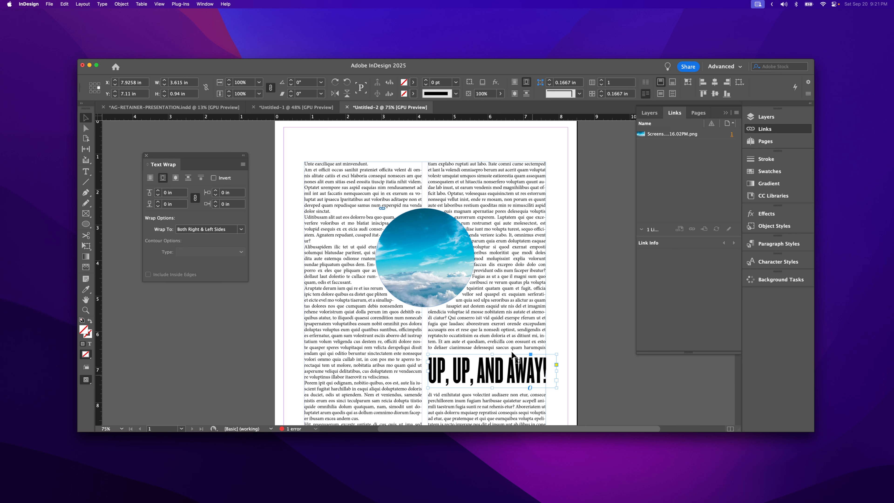
click(456, 263)
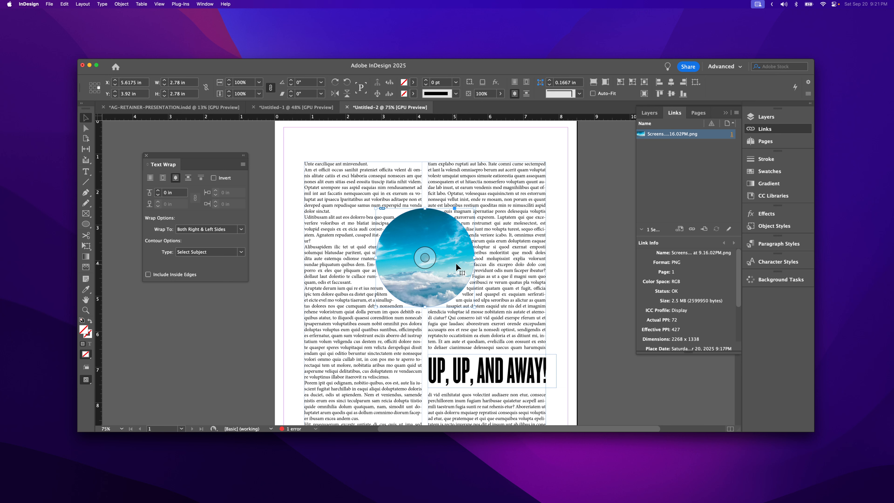
click(503, 371)
drag(515, 380, 546, 380)
drag(471, 375, 499, 374)
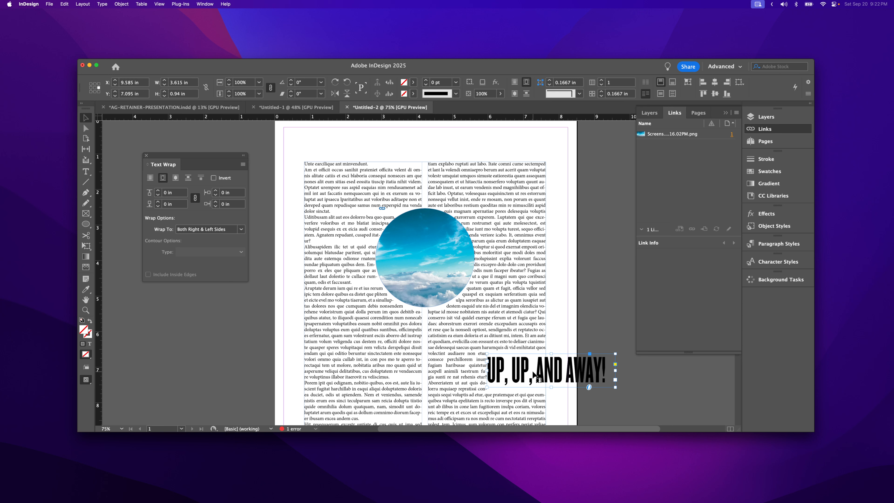
drag(524, 374, 464, 372)
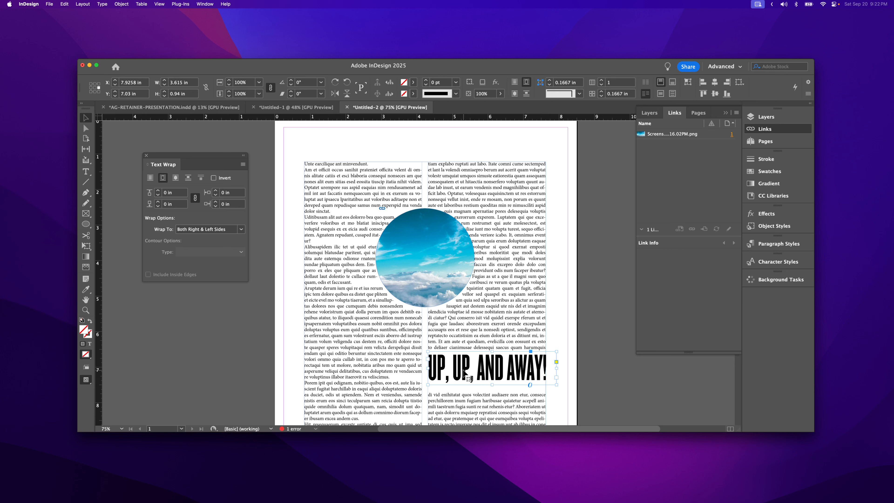
Step: Set the circular sky image's text wrap offset to 0.125 in
click(437, 235)
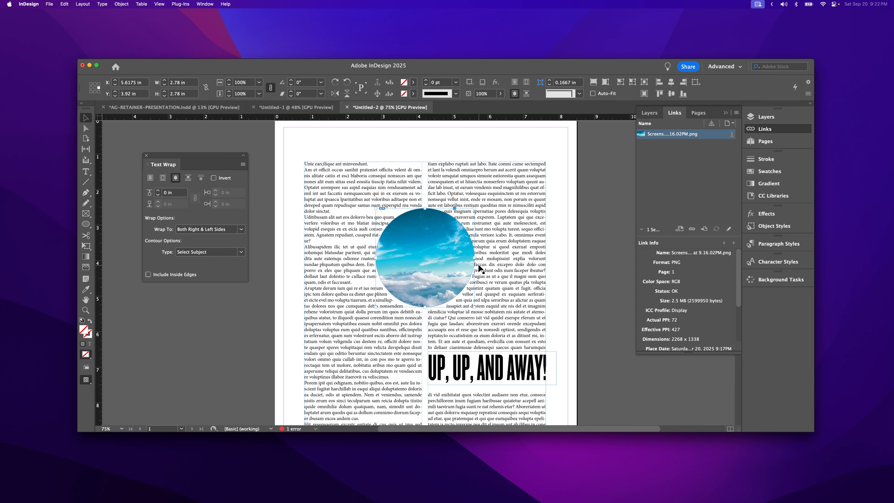
click(474, 271)
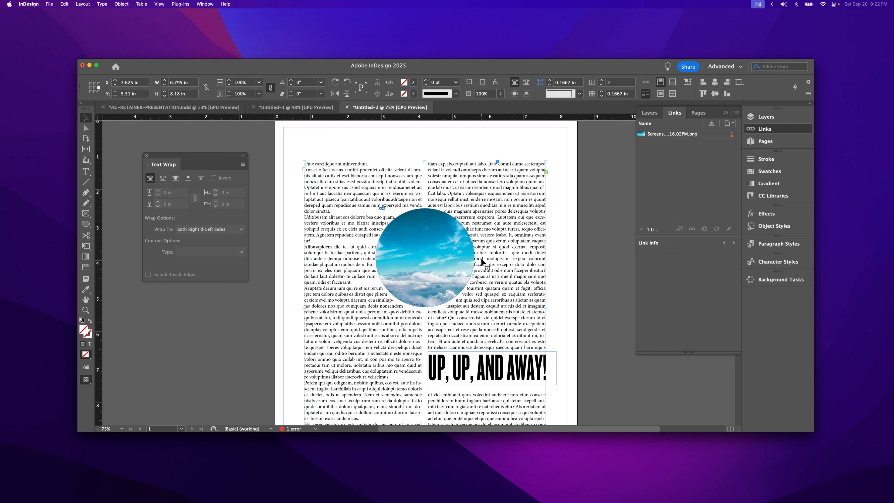
click(470, 263)
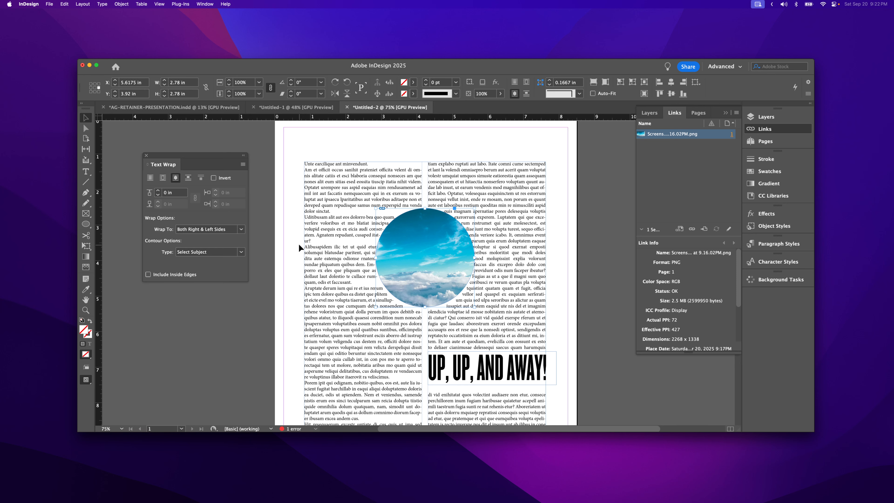
click(158, 192)
click(158, 191)
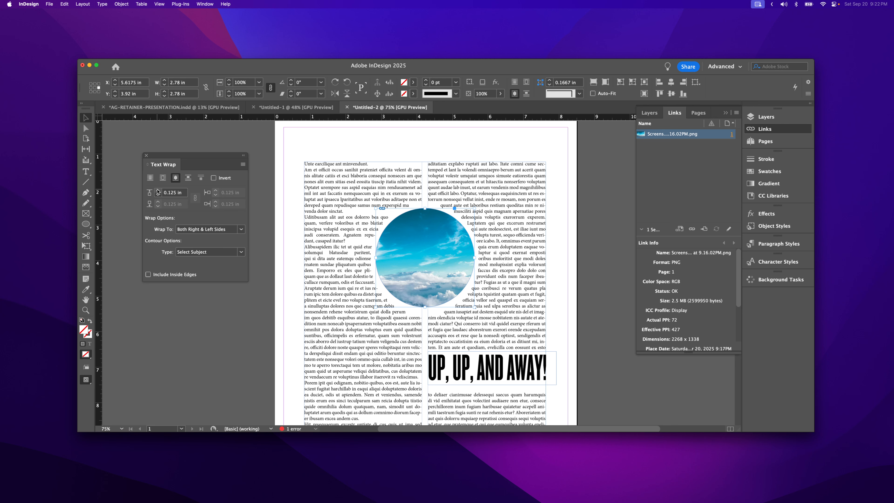
click(158, 192)
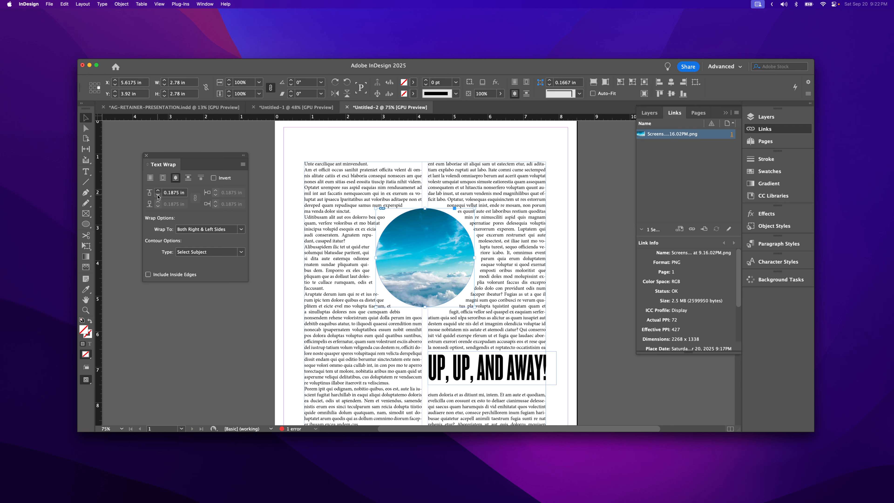
click(158, 197)
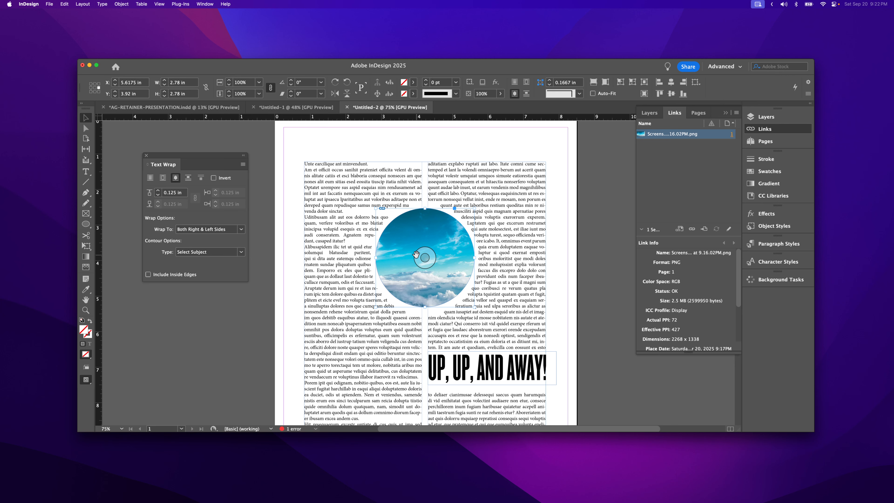
Step: Move the circular image across the second column and page edge, and return it between the columns at about X 5.59 in, Y 3.97 in
drag(412, 289, 448, 288)
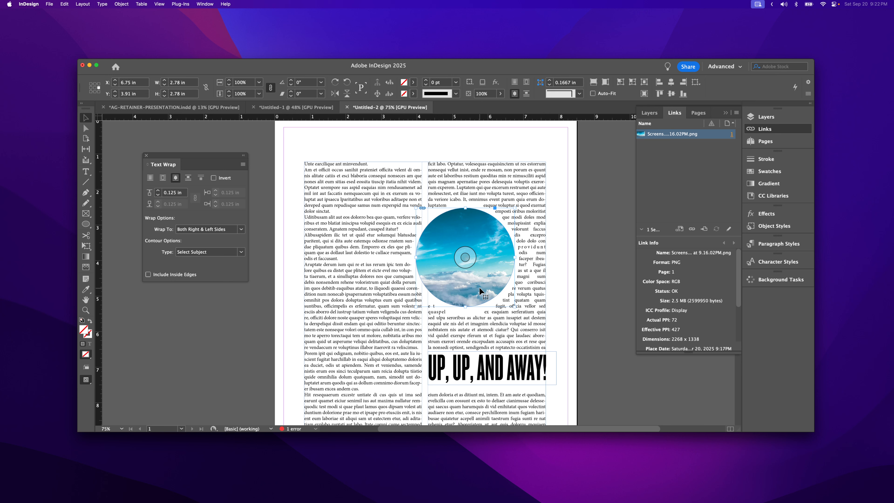
drag(479, 290, 566, 295)
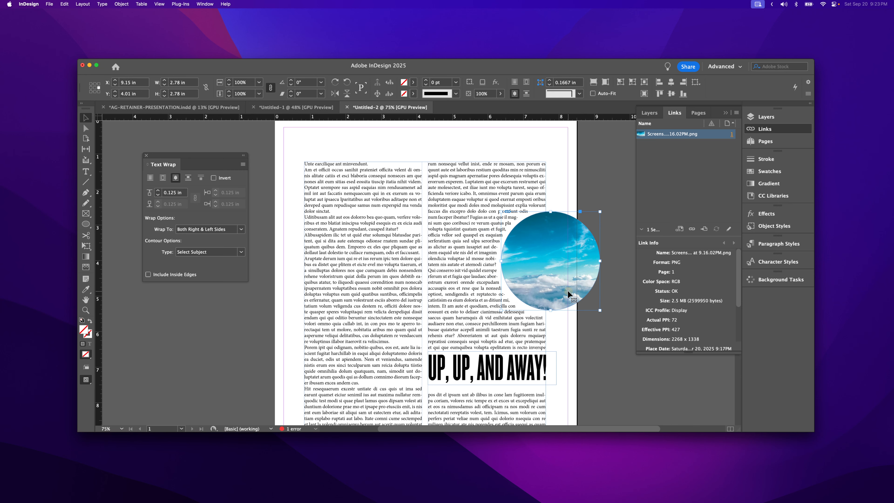
drag(567, 293, 494, 295)
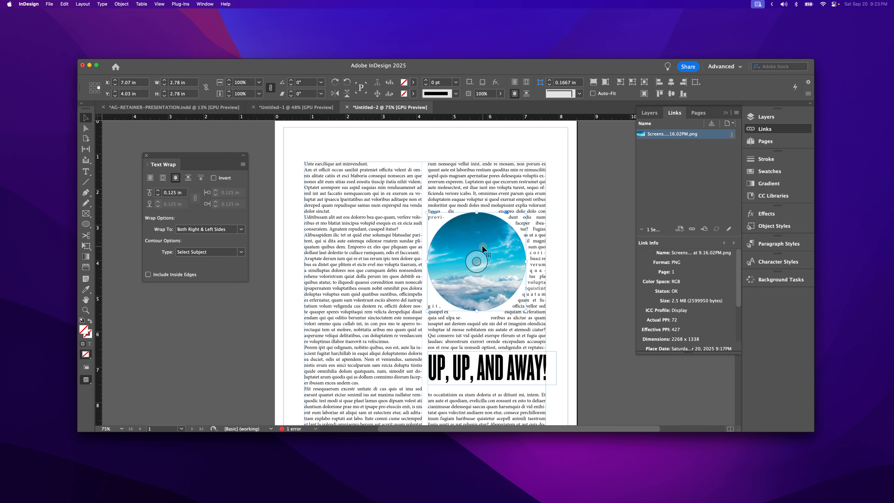
drag(482, 246, 488, 245)
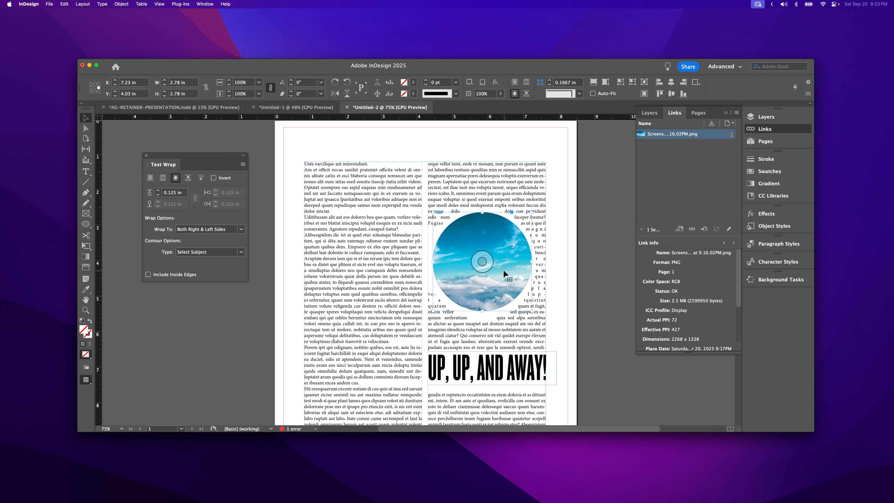
drag(504, 272, 445, 270)
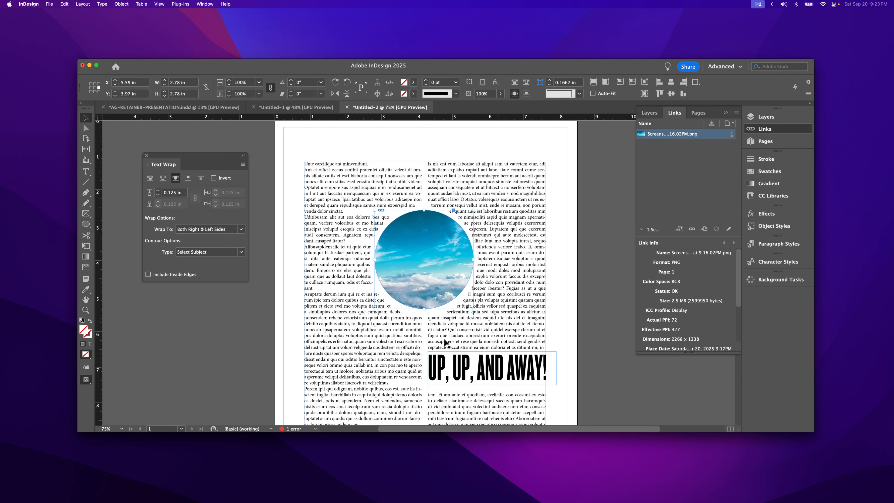
Step: Place the headline over the circular image and set its text frame to Ignore Text Wrap, with the preview on
drag(457, 376, 444, 267)
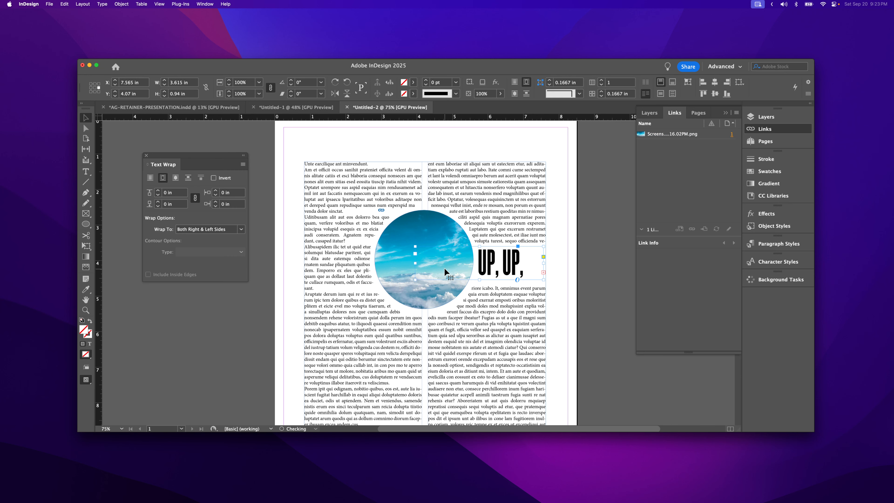
mouse_move(412, 267)
right_click(503, 265)
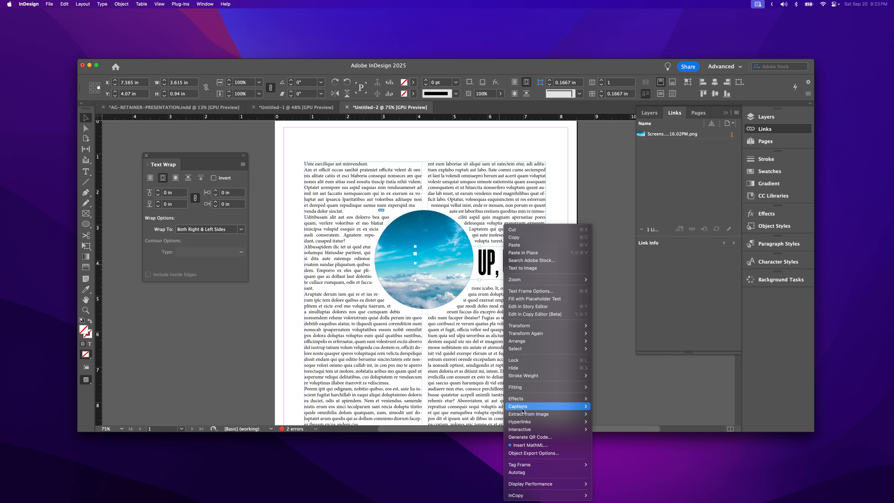
mouse_move(526, 416)
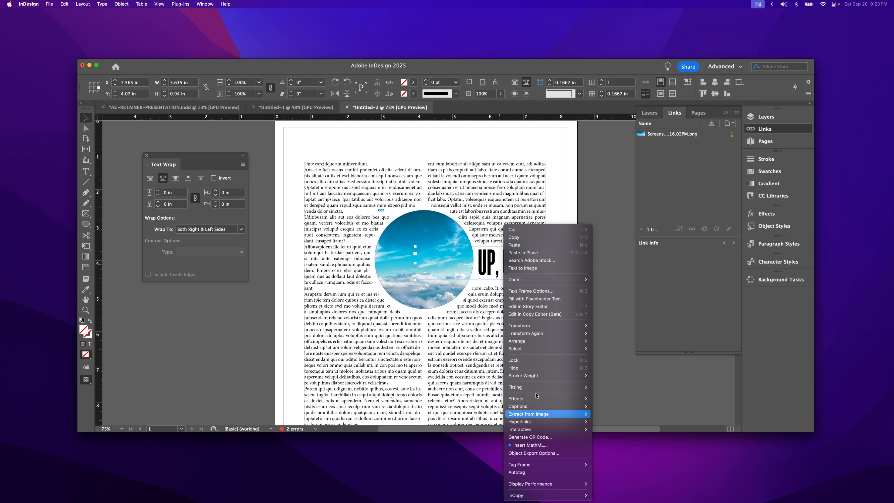
click(540, 291)
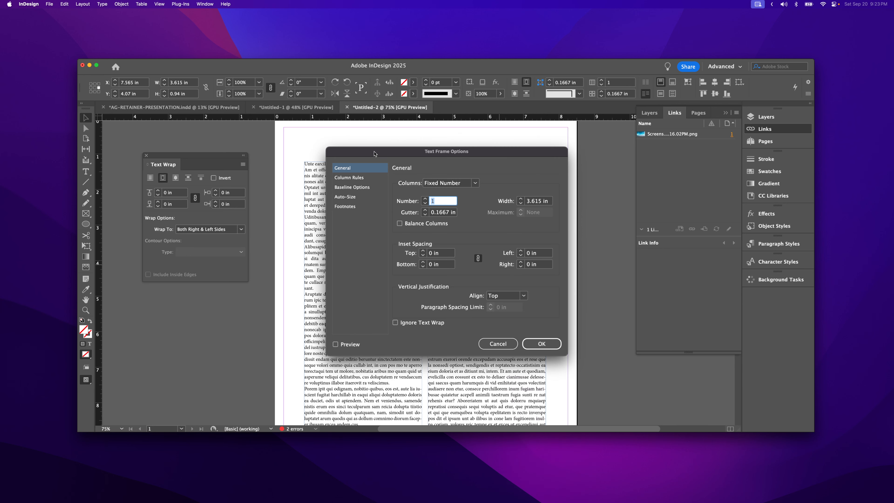
drag(374, 152, 598, 155)
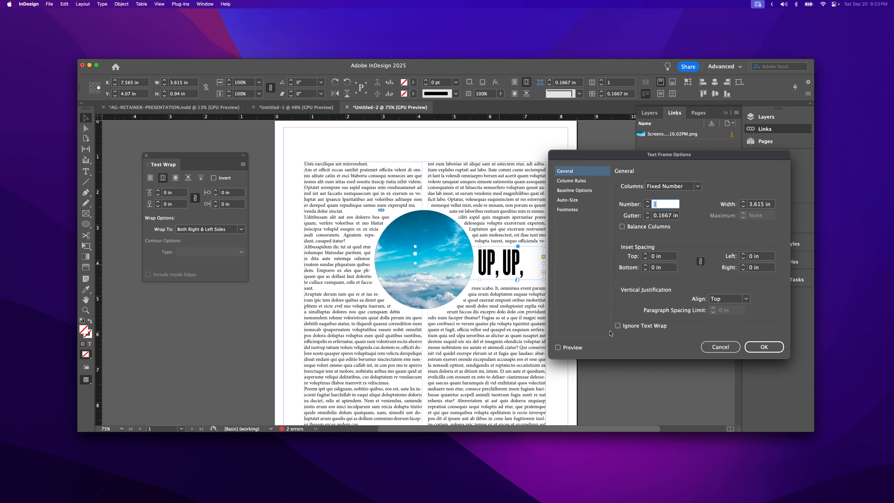
click(618, 326)
click(558, 347)
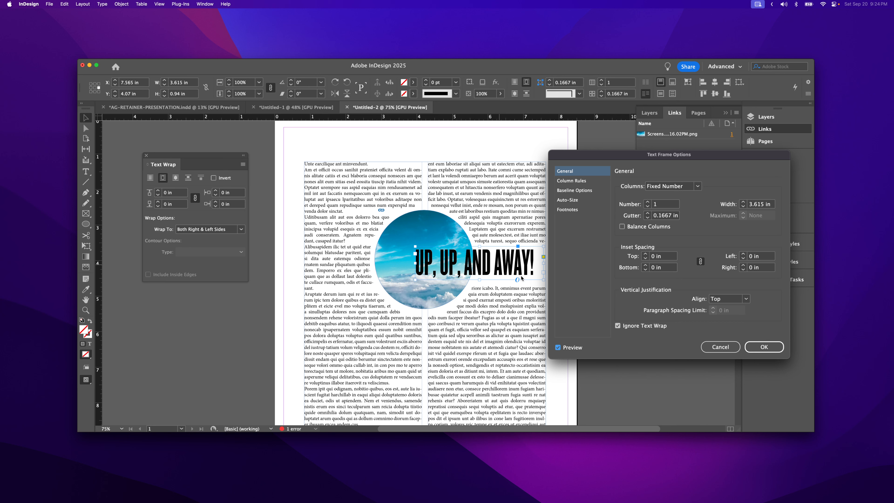
click(750, 348)
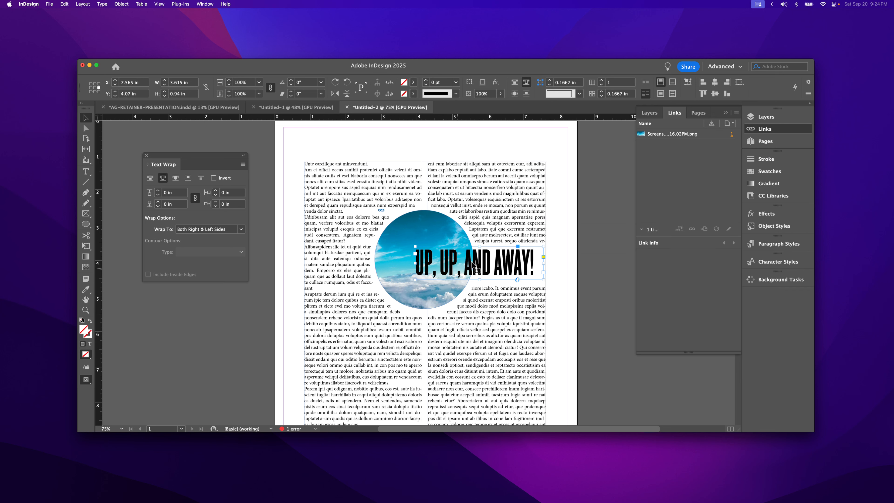
Step: Give the headline a 0.125 in text wrap offset on all sides and reposition it to about X 7.865 in, Y 4.13 in
click(490, 267)
drag(490, 268, 493, 271)
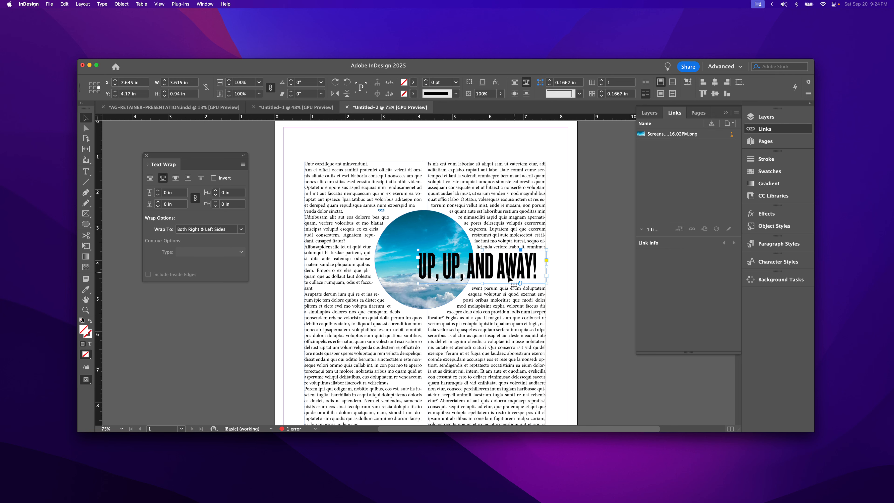
click(157, 190)
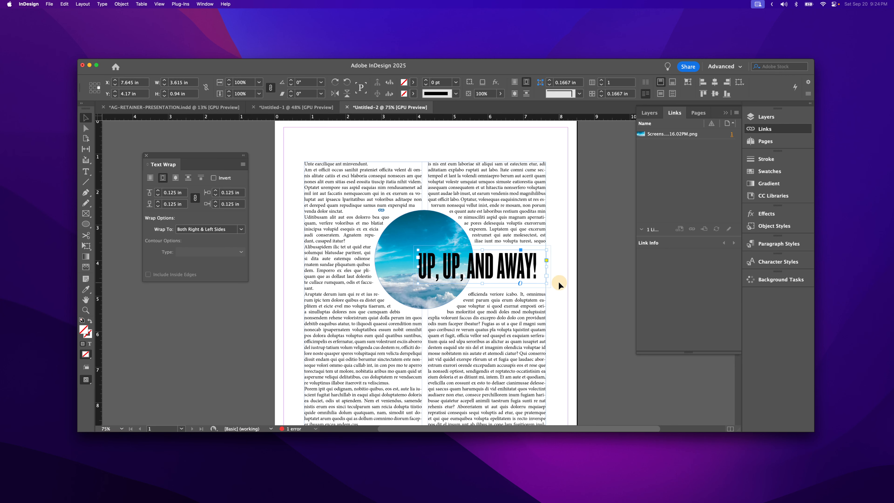
click(583, 357)
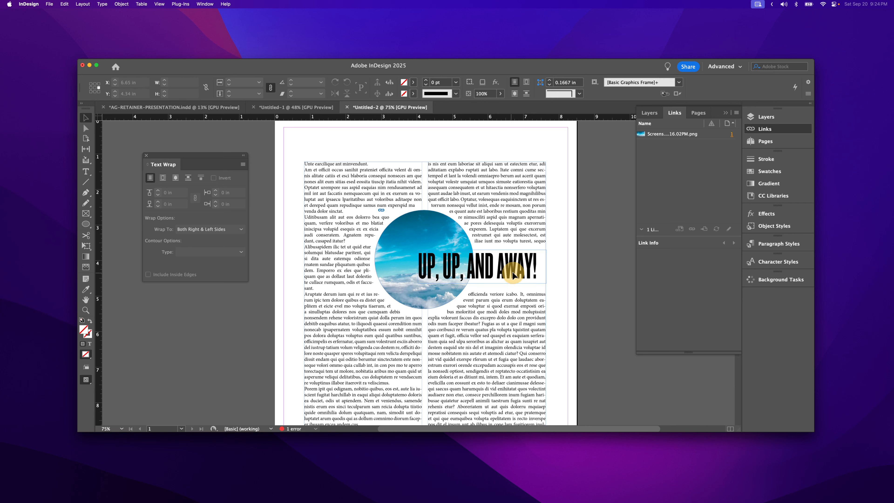
drag(513, 278, 519, 272)
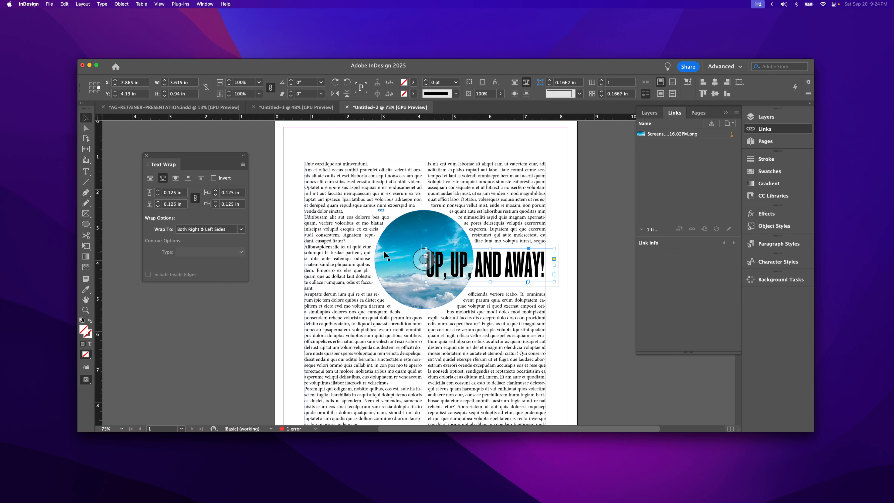
Step: Move the circular image into the first column and back between the columns, and try a 0 in wrap offset before restoring 0.125 in
drag(361, 262, 335, 256)
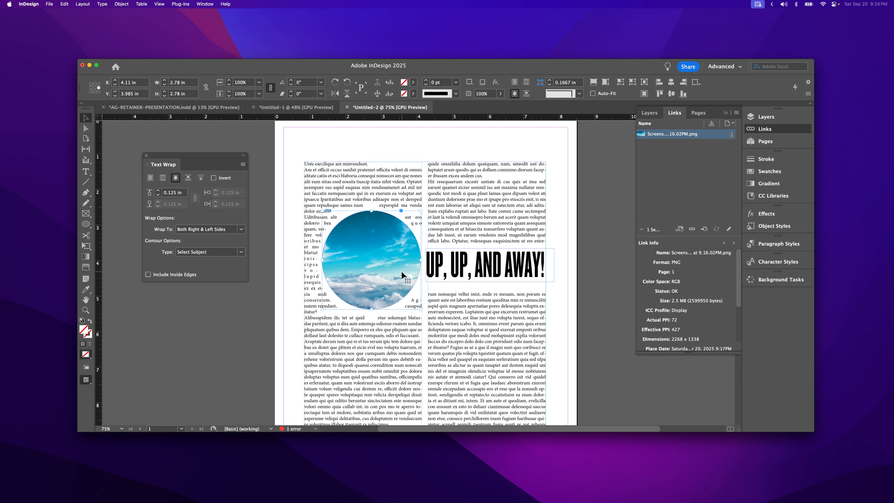
drag(401, 270, 455, 269)
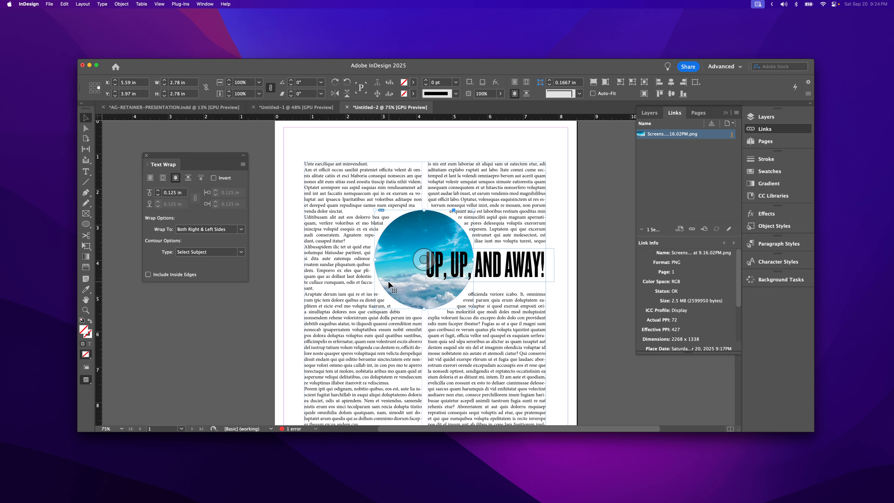
click(158, 195)
click(158, 195)
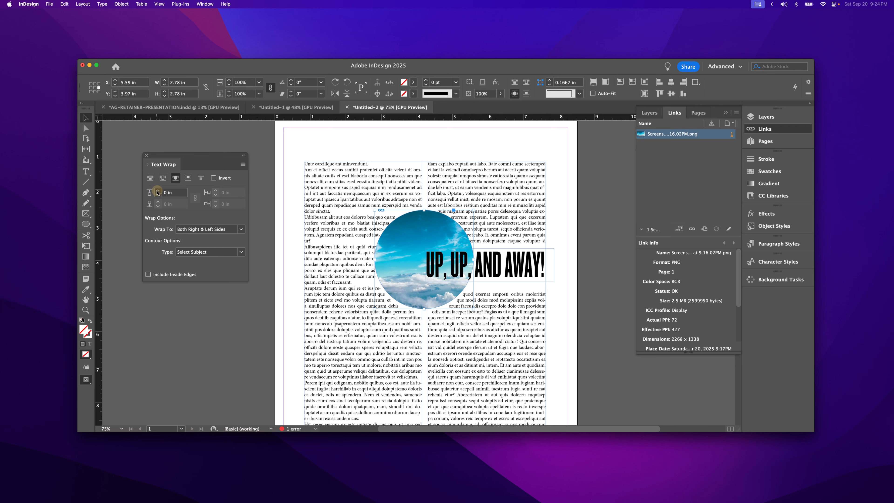
click(158, 191)
click(158, 191)
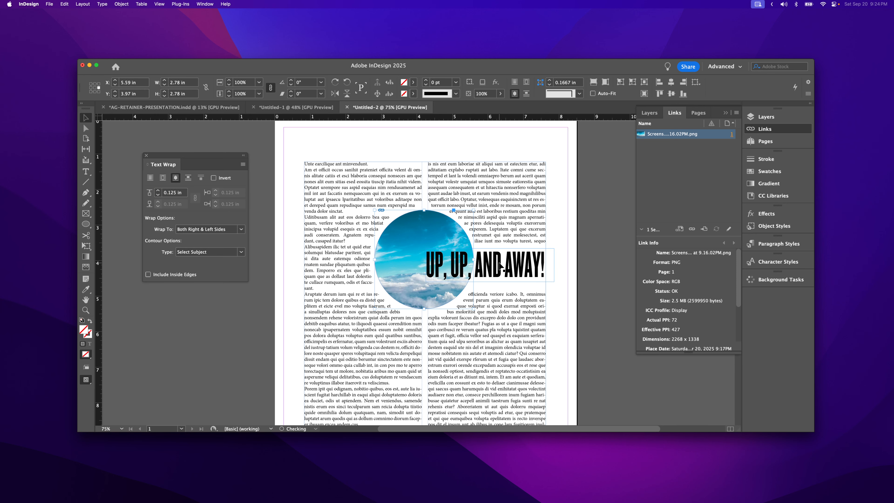